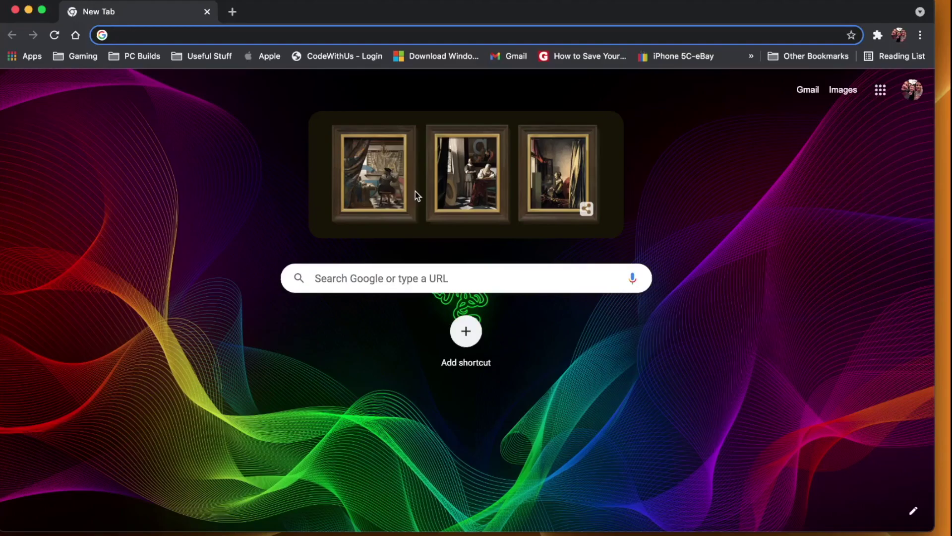
text(g)
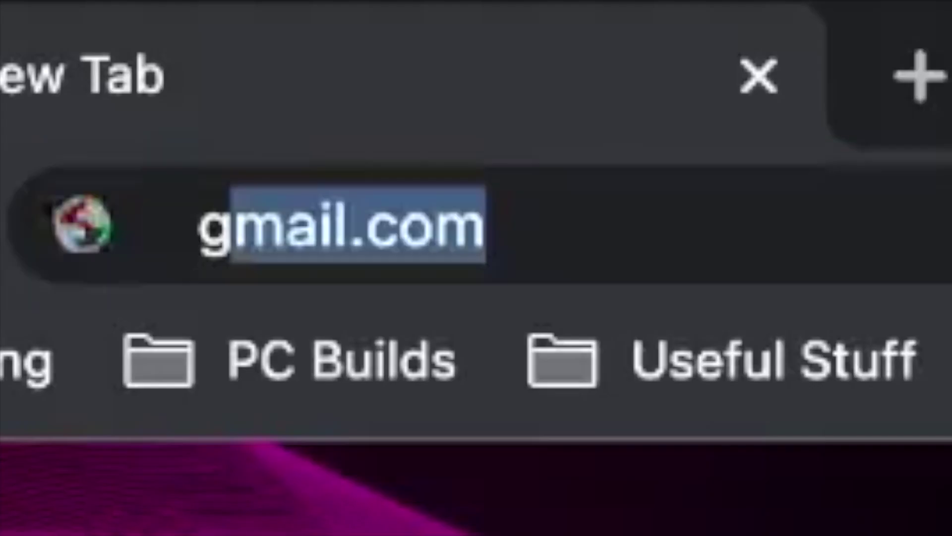
text(oogle sna)
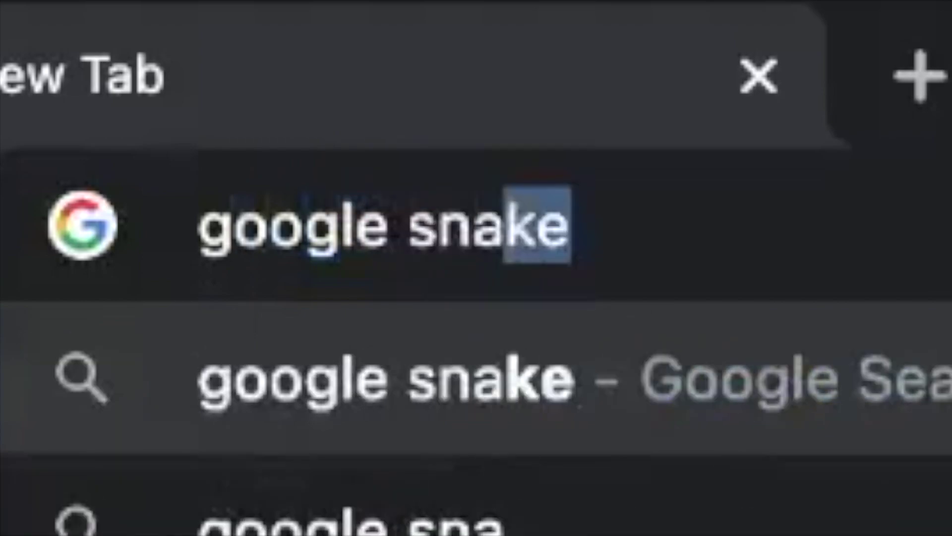
text(ke menu )
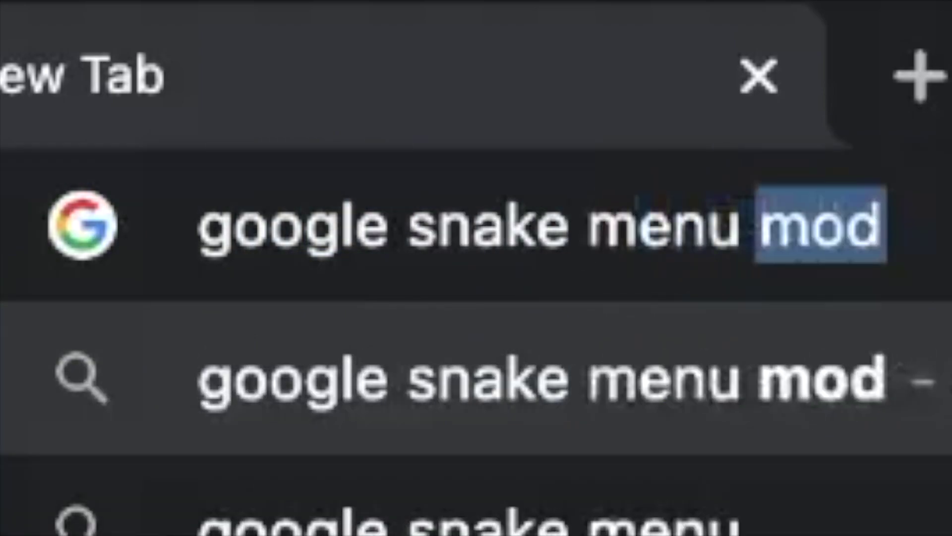
text(mod)
Run a web search for 'google snake menu mod'
key(Return)
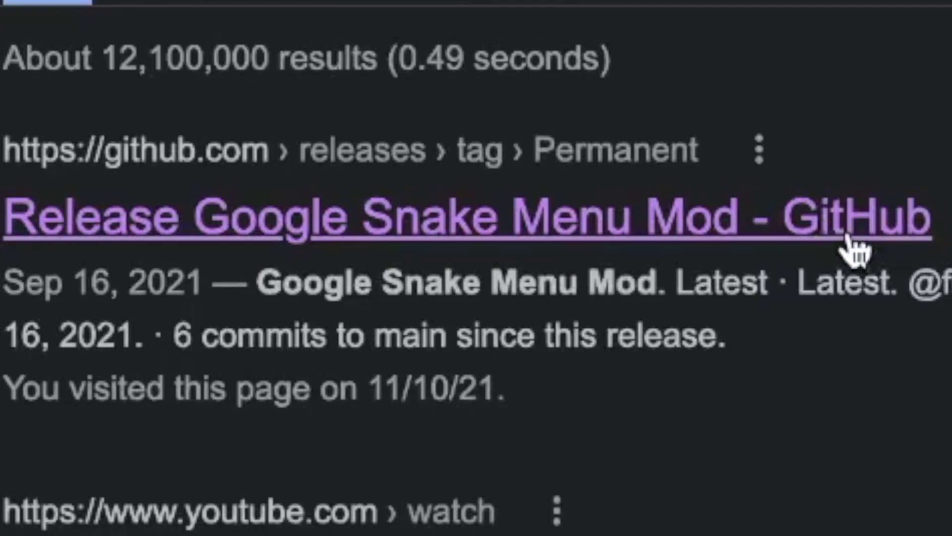
Download the MoreMenu.html asset from the Google Snake Menu Mod GitHub release
click(703, 234)
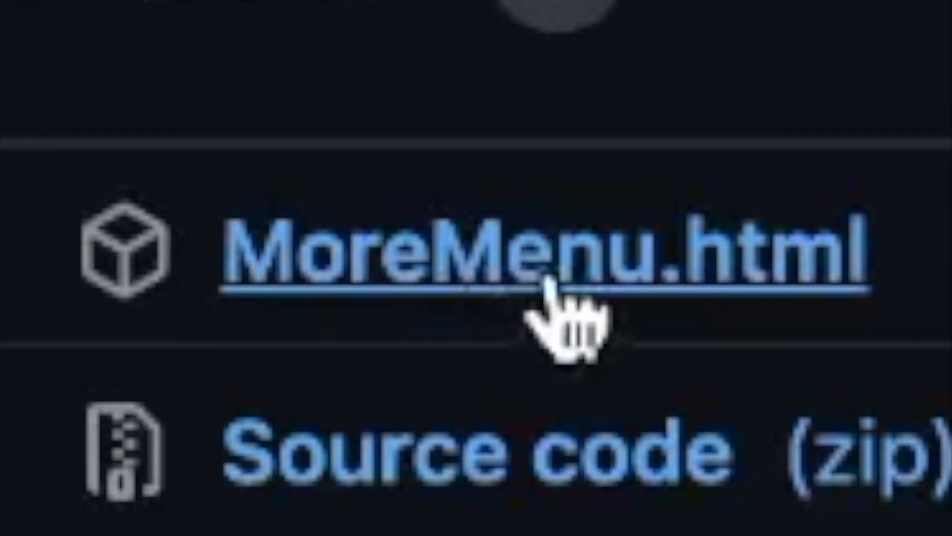
click(555, 294)
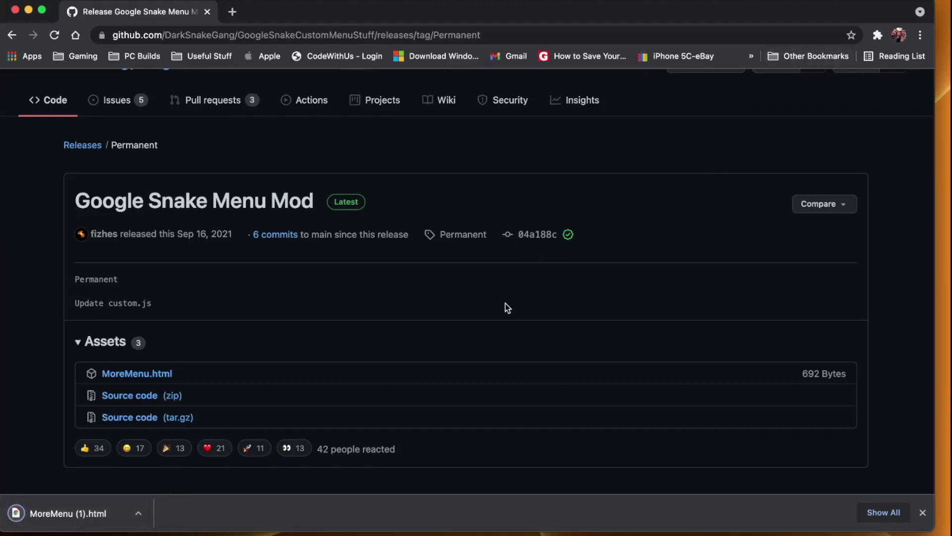
Swap the GitHub tab for a fresh tab and bring up Import Bookmarks and Settings from the ⋮ menu
click(232, 12)
click(207, 13)
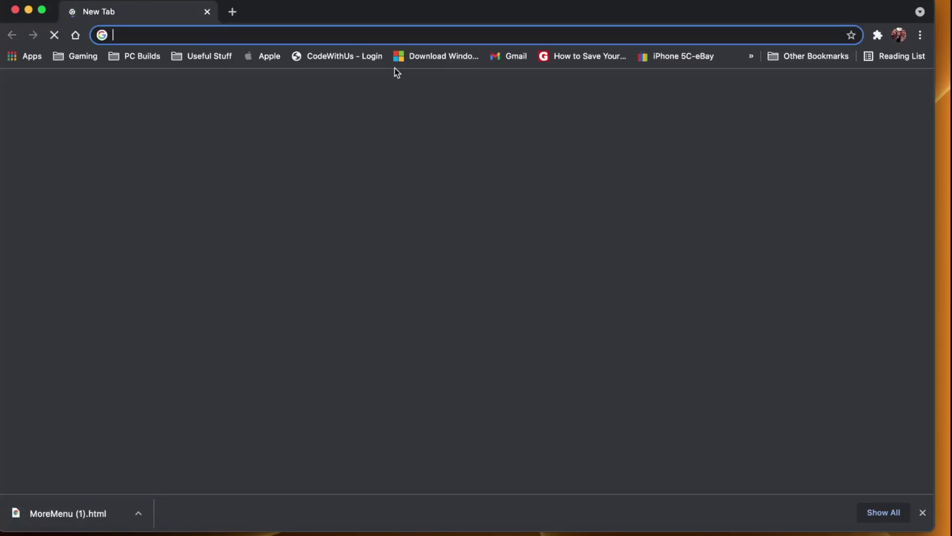
click(922, 36)
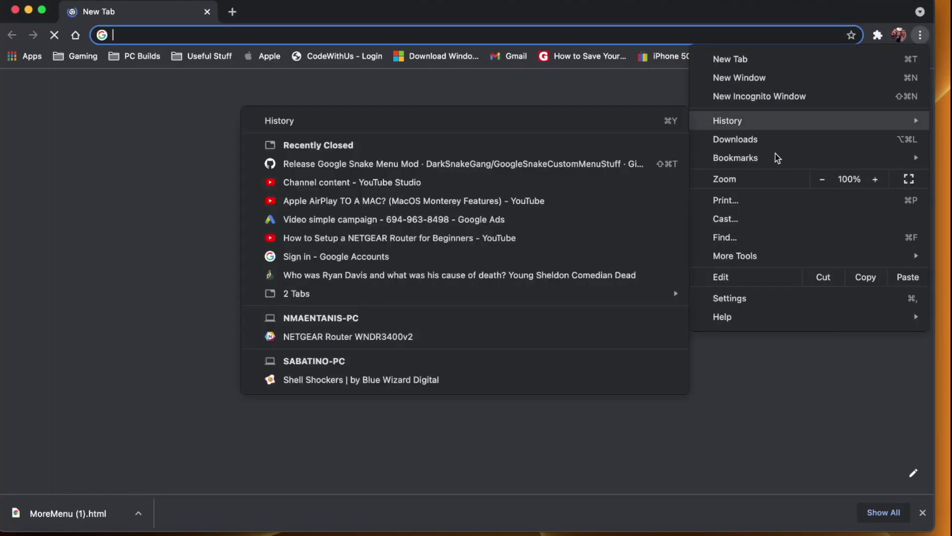
mouse_move(735, 157)
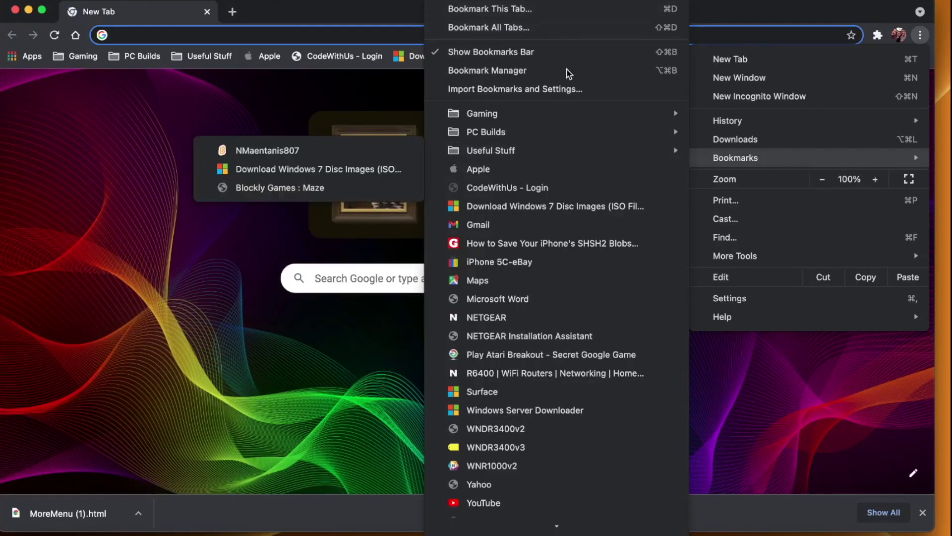
click(564, 89)
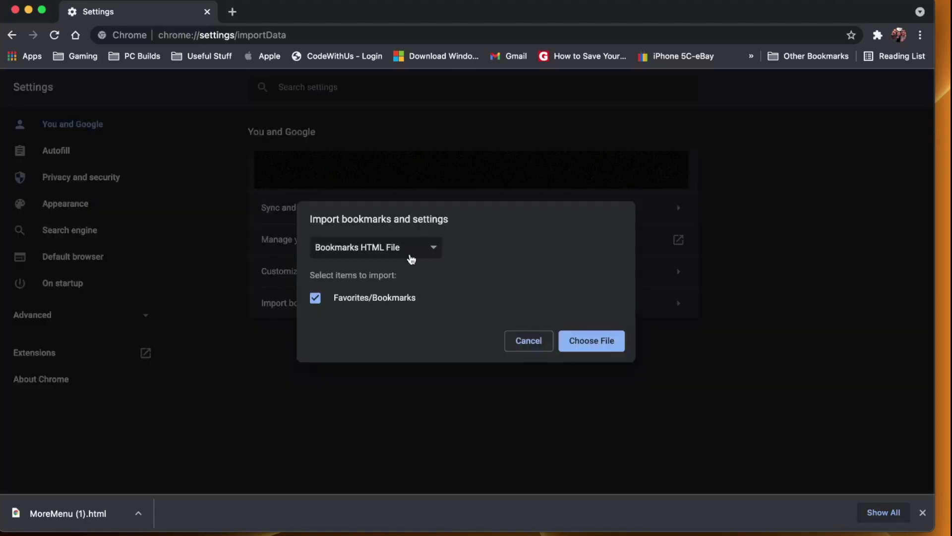
Choose Bookmarks HTML File as the import source and start choosing the file
click(410, 254)
click(410, 252)
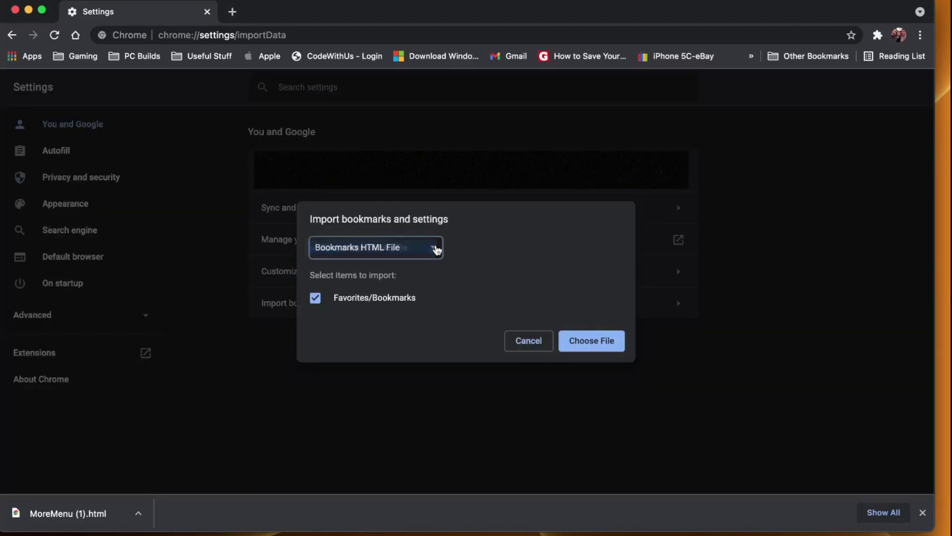
click(591, 343)
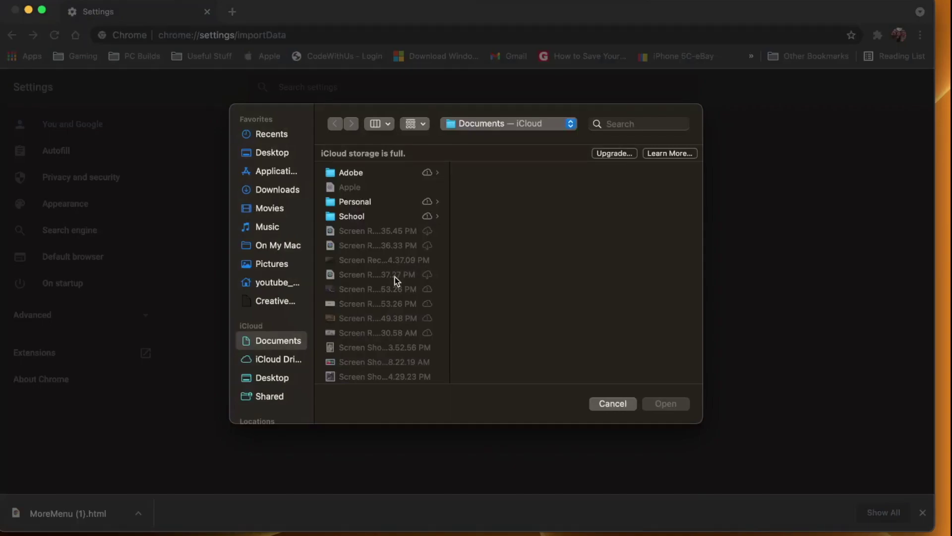
scroll(395, 277, down, 5)
scroll(395, 277, down, 3)
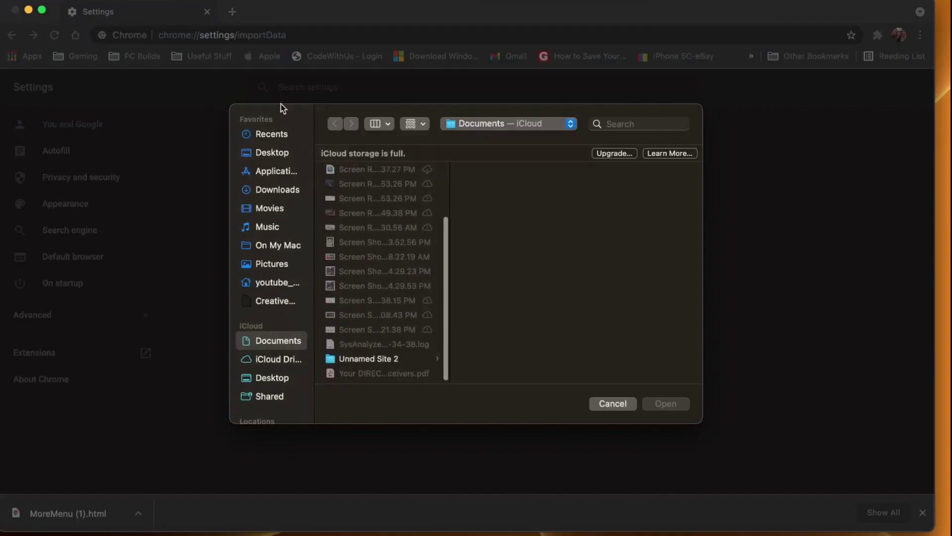
Import the MoreMenu.html bookmarks file from the Downloads folder
click(283, 190)
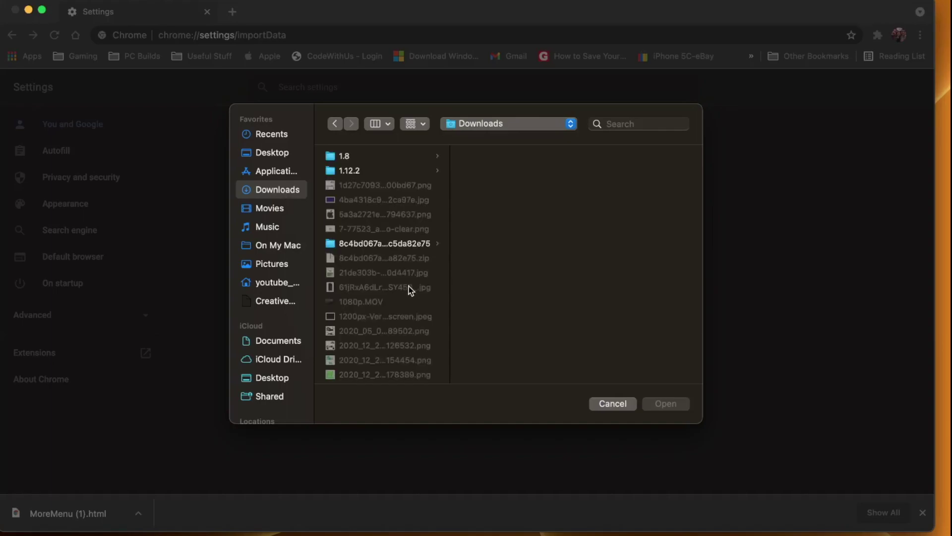
scroll(408, 286, down, 5)
scroll(408, 286, down, 5)
scroll(408, 286, down, 3)
scroll(408, 287, down, 3)
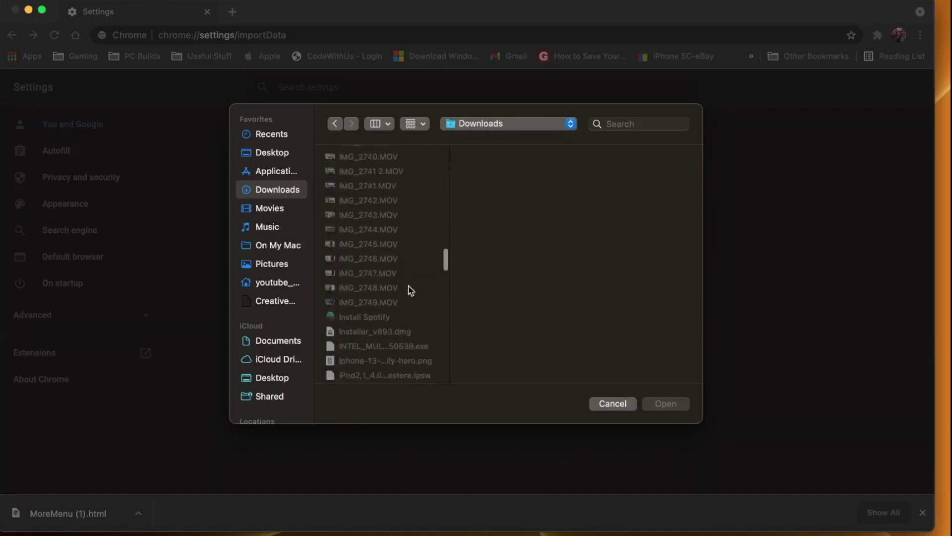
scroll(408, 286, down, 2)
scroll(409, 286, down, 2)
scroll(408, 286, up, 3)
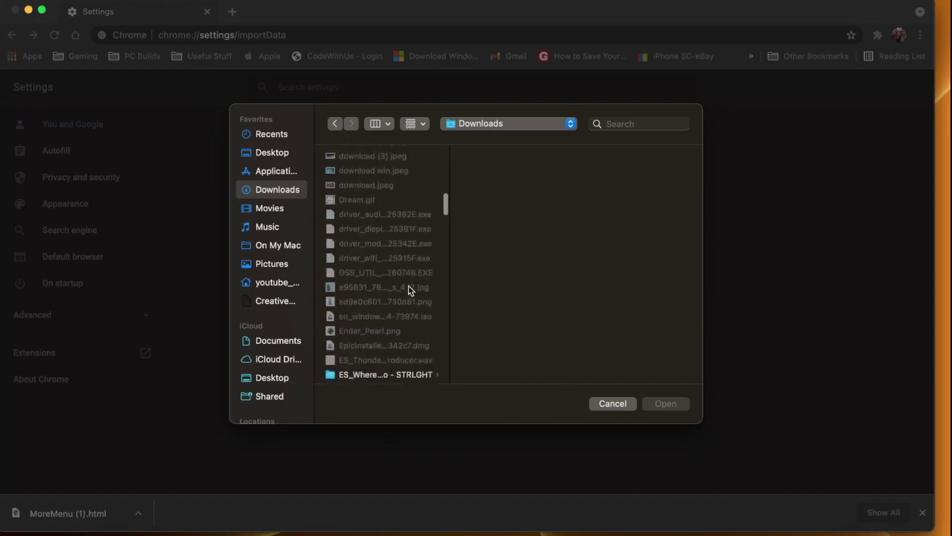
scroll(408, 287, up, 3)
scroll(408, 287, up, 3)
scroll(409, 286, up, 2)
scroll(409, 286, down, 3)
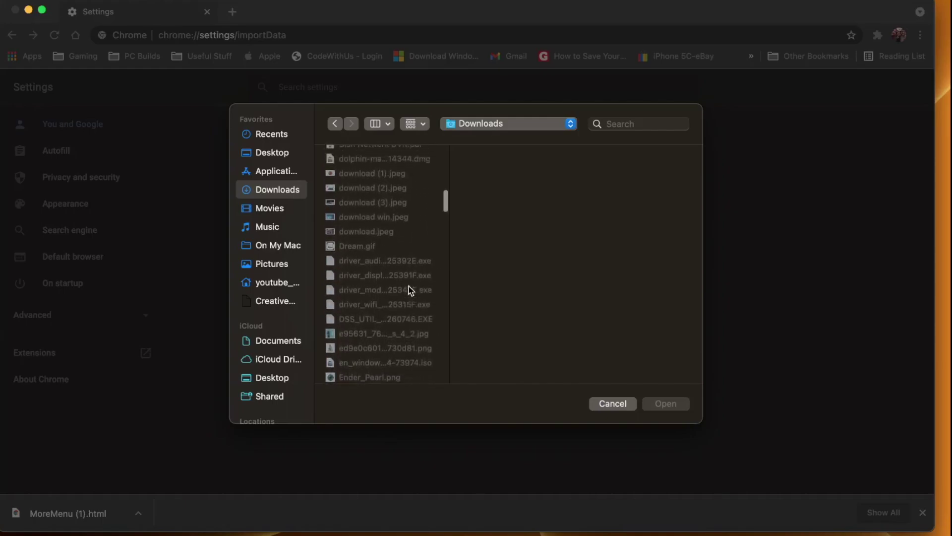
scroll(409, 286, down, 3)
scroll(408, 286, down, 3)
scroll(408, 287, down, 2)
scroll(408, 286, down, 4)
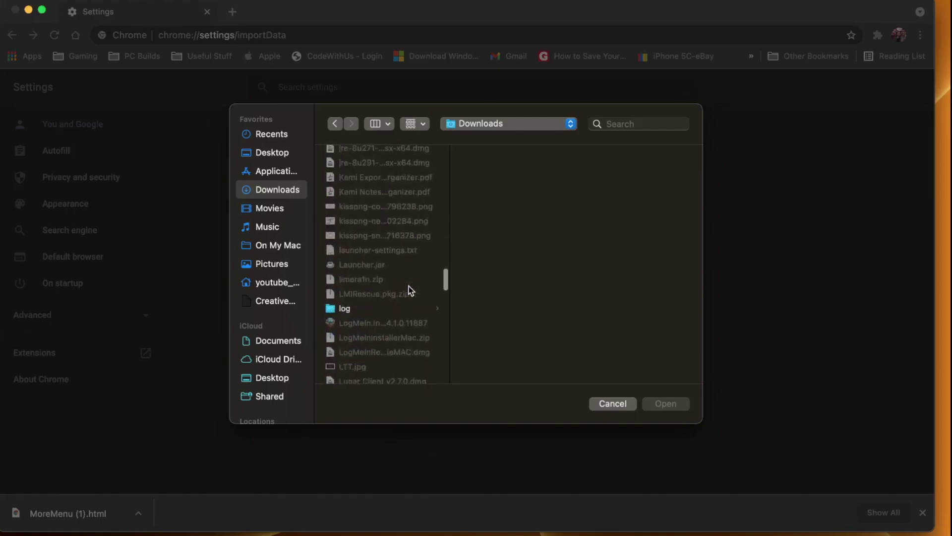
scroll(409, 286, down, 3)
scroll(408, 286, down, 1)
scroll(408, 286, down, 1)
scroll(408, 287, down, 1)
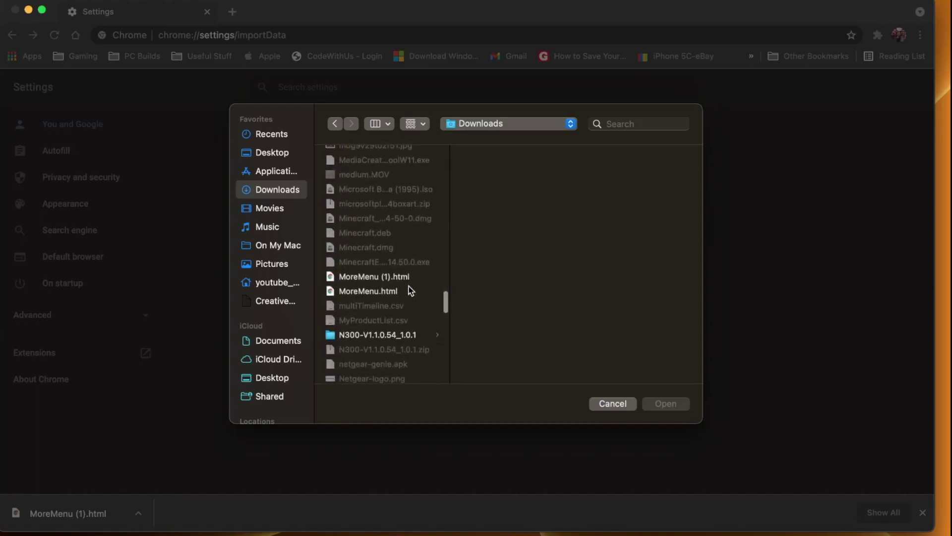
click(393, 291)
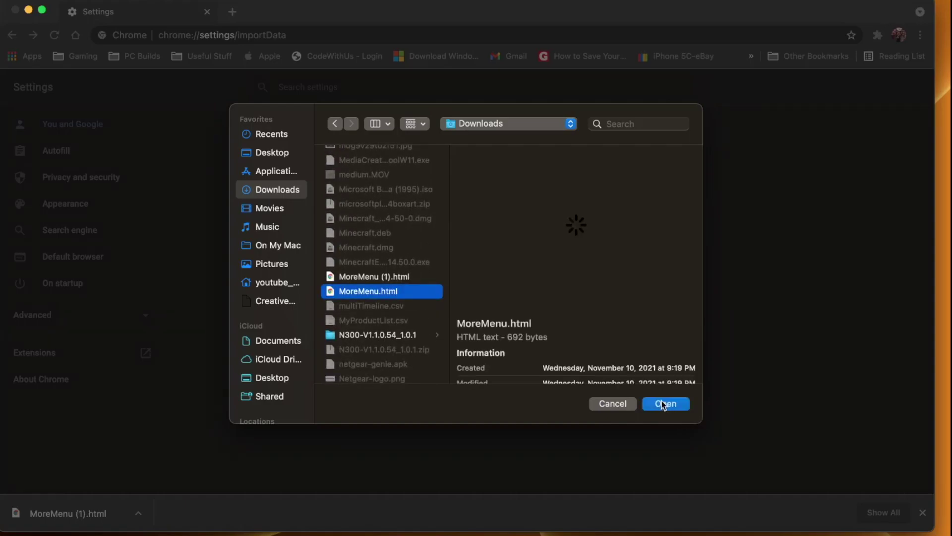
click(665, 403)
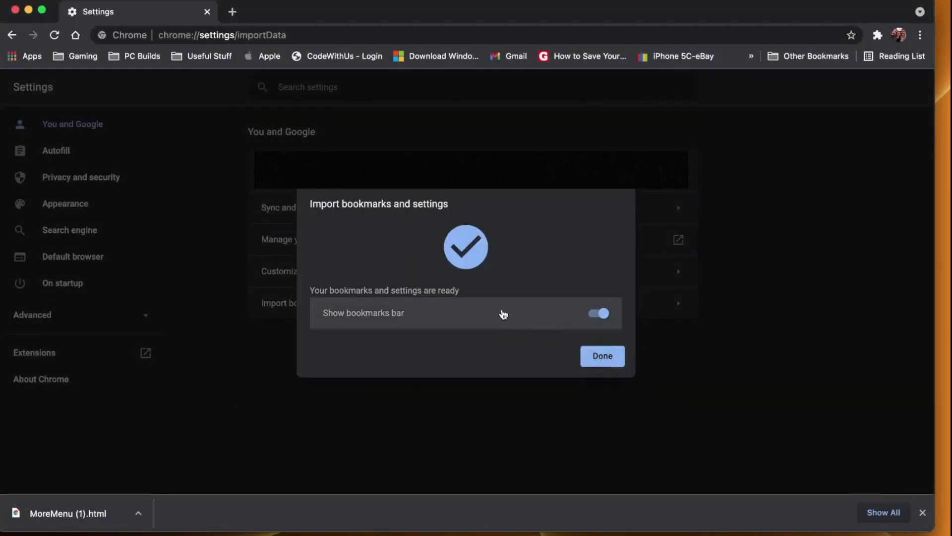
Dismiss the import confirmation, check the Imported folder in the bookmarks overflow, and start a new tab
click(603, 356)
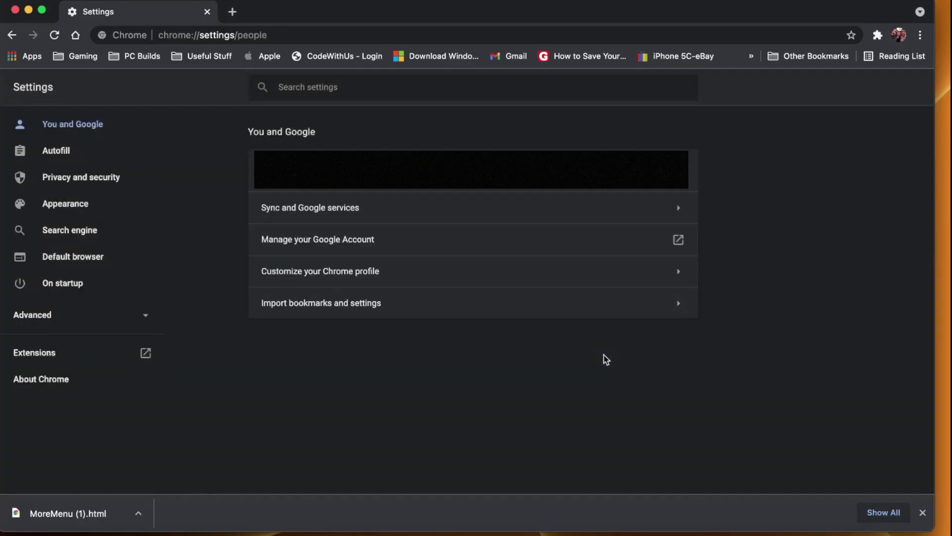
click(749, 56)
mouse_move(559, 358)
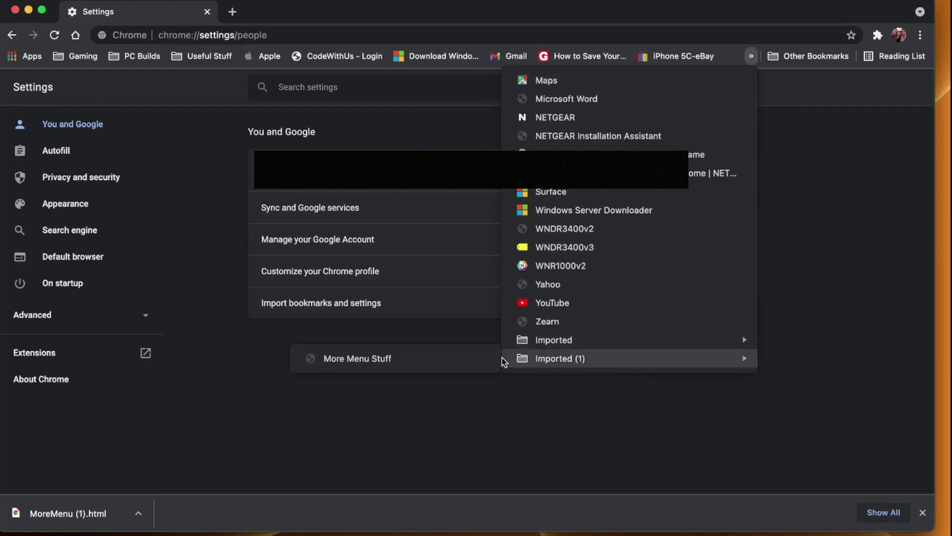
click(410, 412)
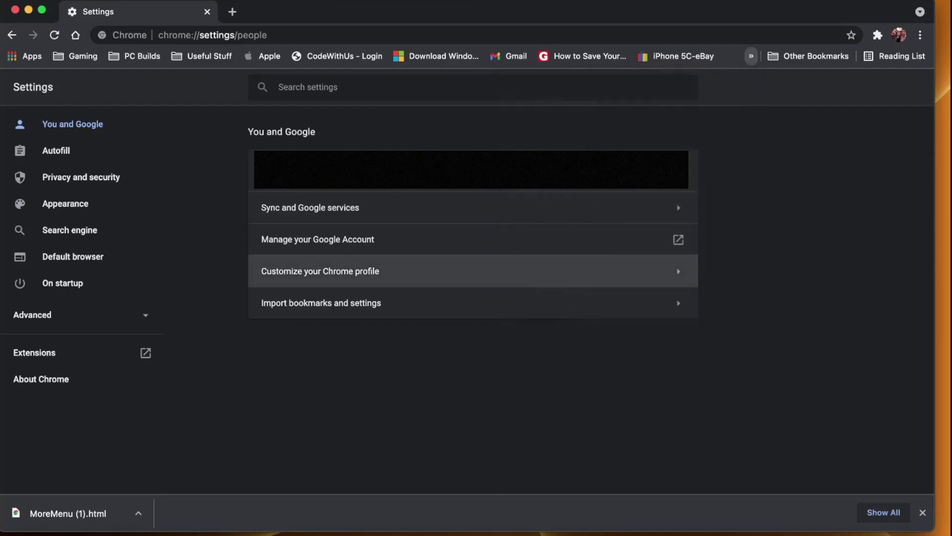
click(233, 12)
text(sna  )
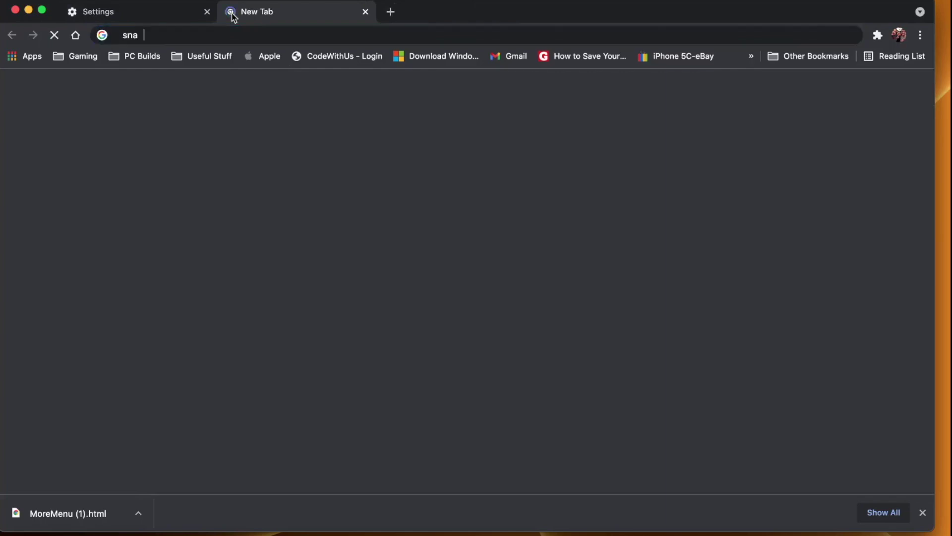
text(k e)
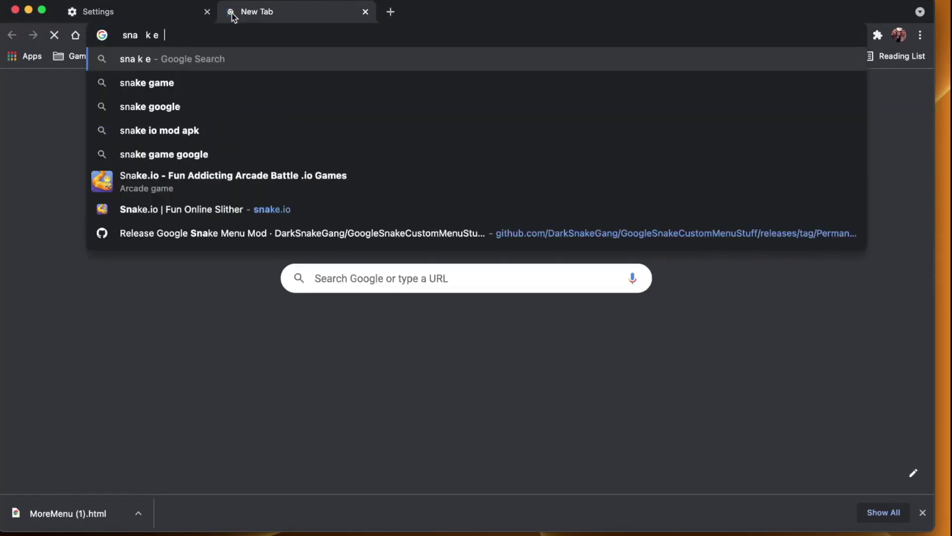
Search Google for 'snake game' after fixing the mistyped letters
key(BackSpace)
key(BackSpace)
key(BackSpace)
key(BackSpace)
key(BackSpace)
key(BackSpace)
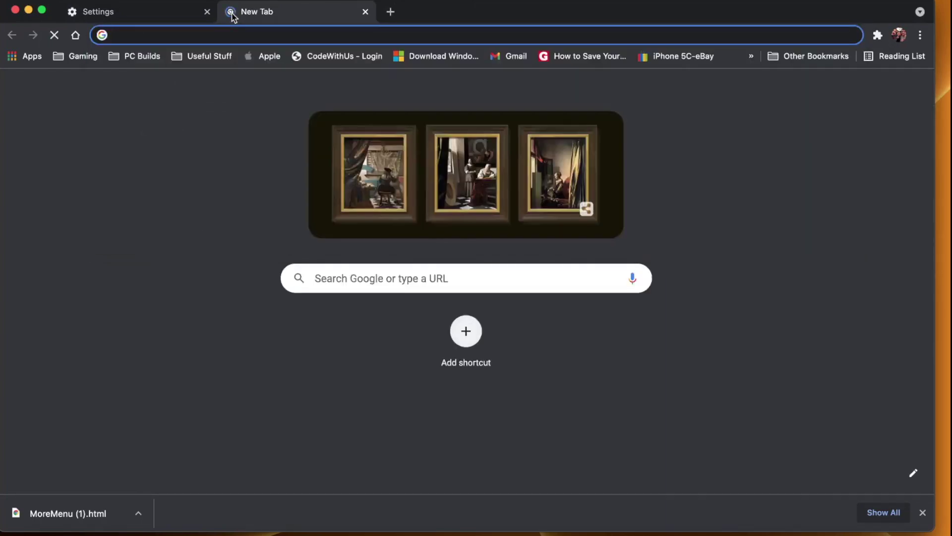
text(snake gam)
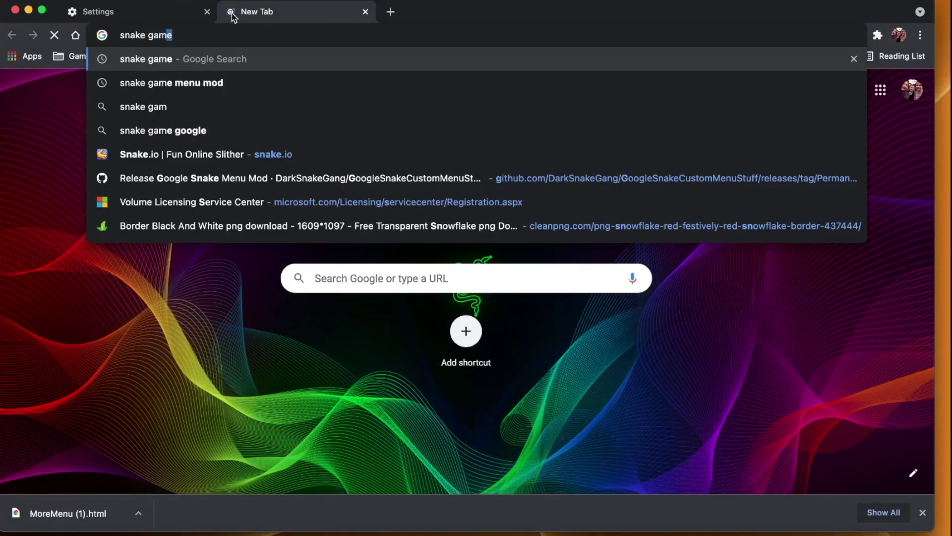
text(e)
key(Return)
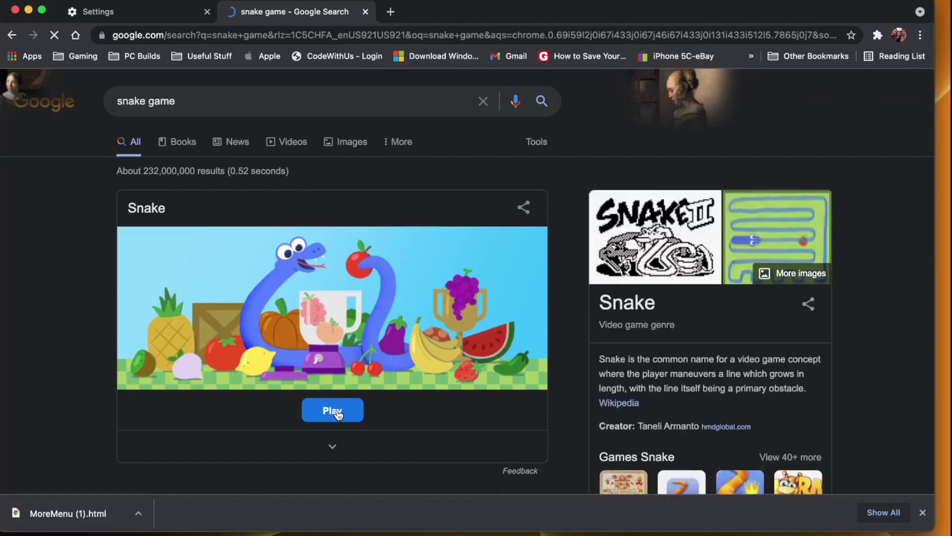
Start Google Snake from the Play button and bring up its gear settings panel
click(336, 412)
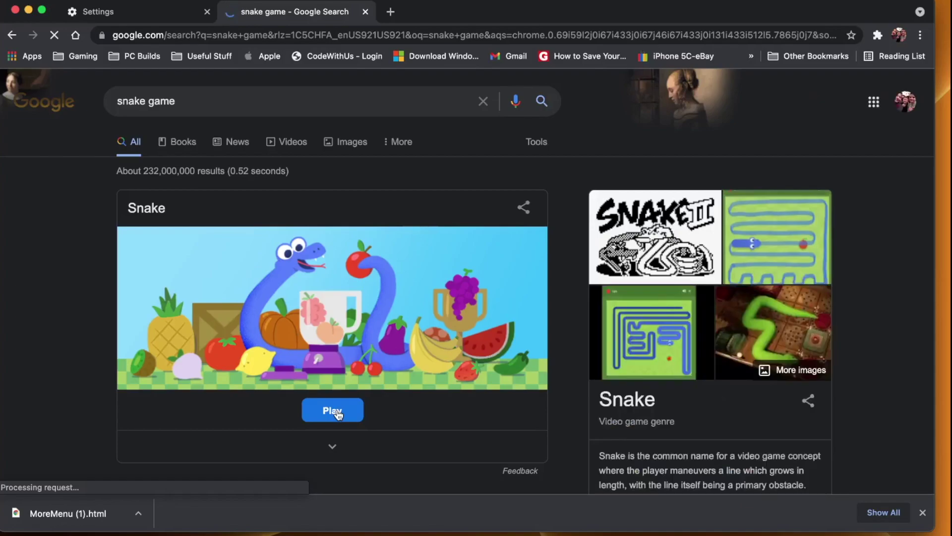
click(337, 413)
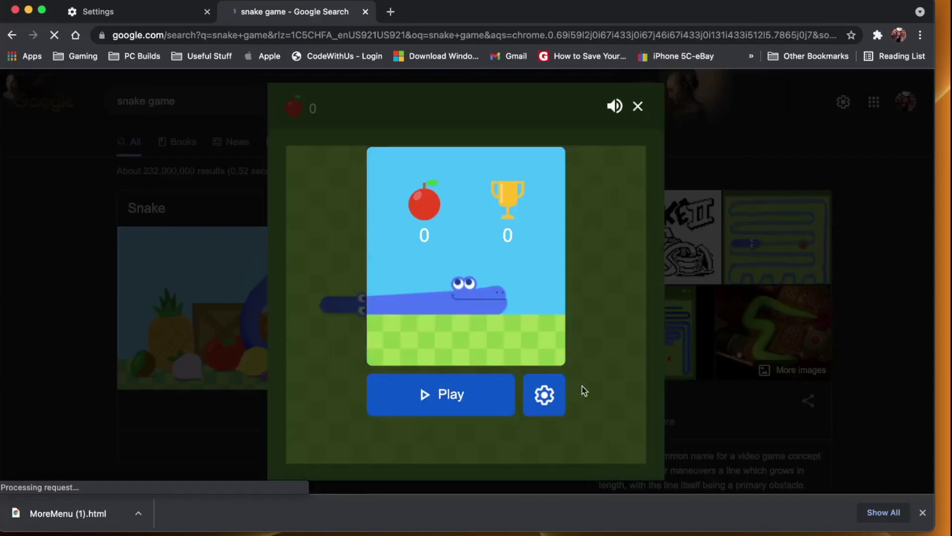
click(545, 394)
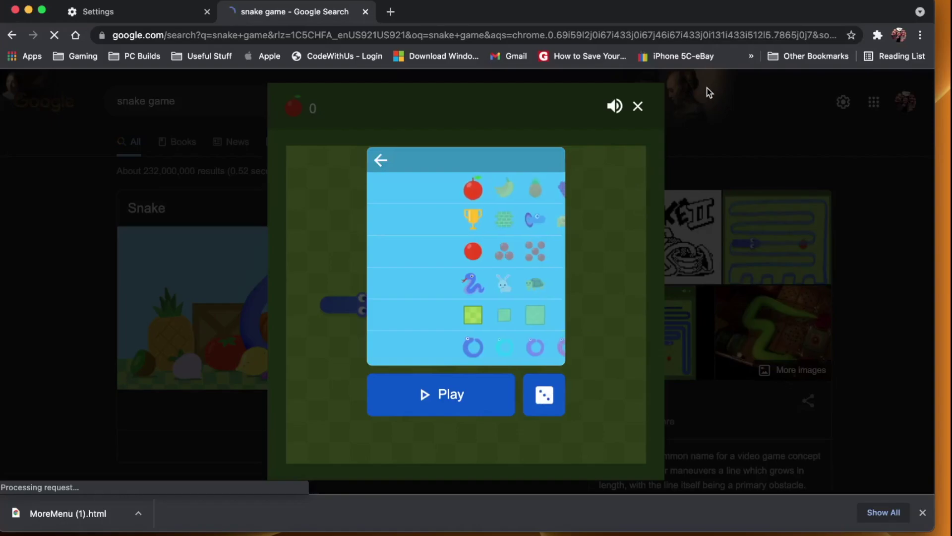
Run the imported More Menu Stuff bookmark from the overflow Imported folder
click(751, 56)
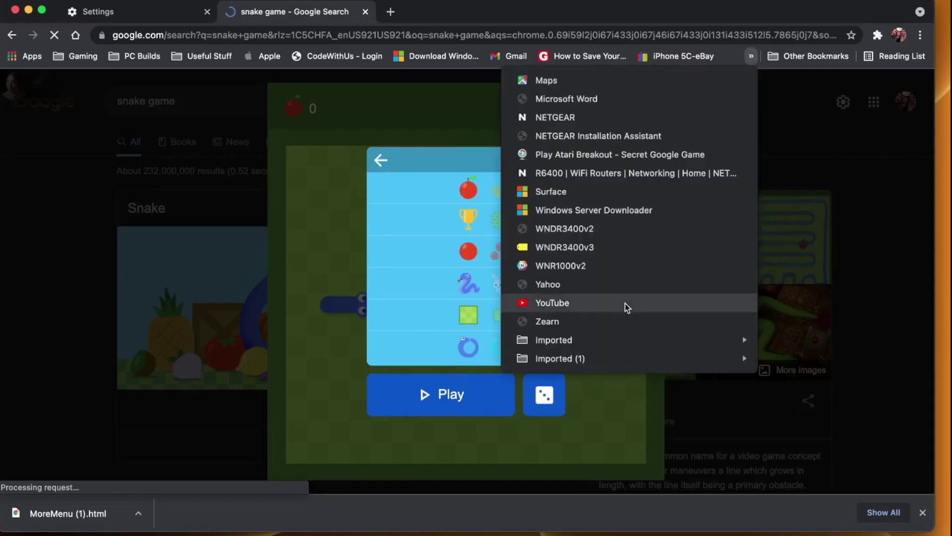
mouse_move(553, 340)
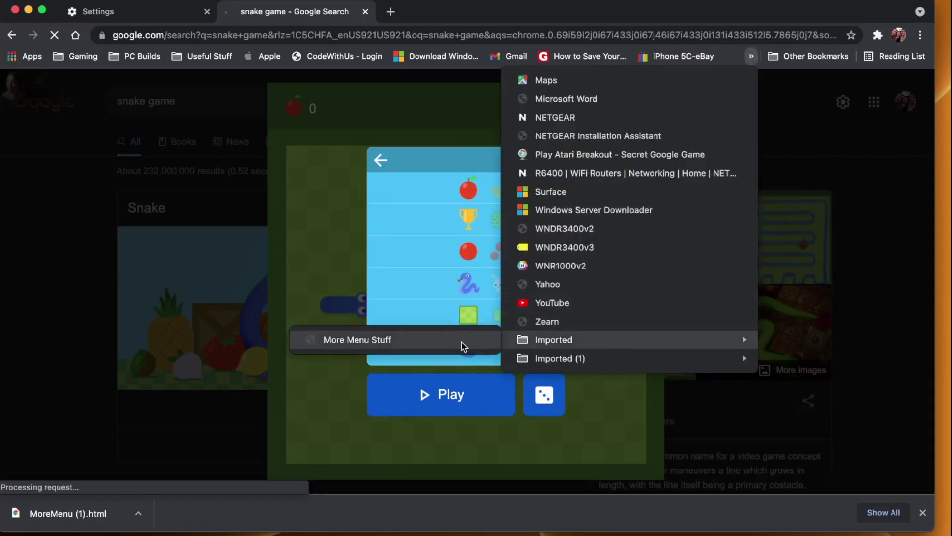
click(461, 344)
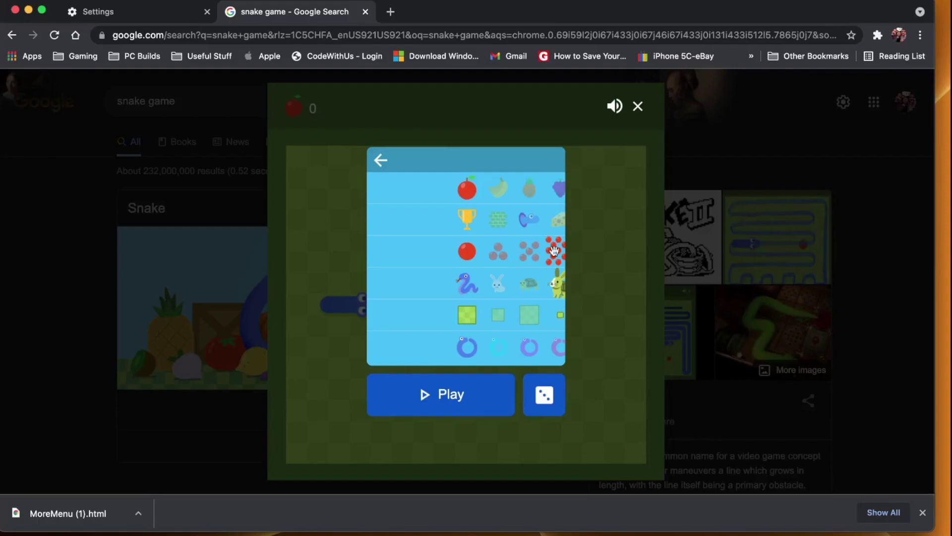
Try the new modded apple-row choices: red dots, trees and the grey tile
click(553, 251)
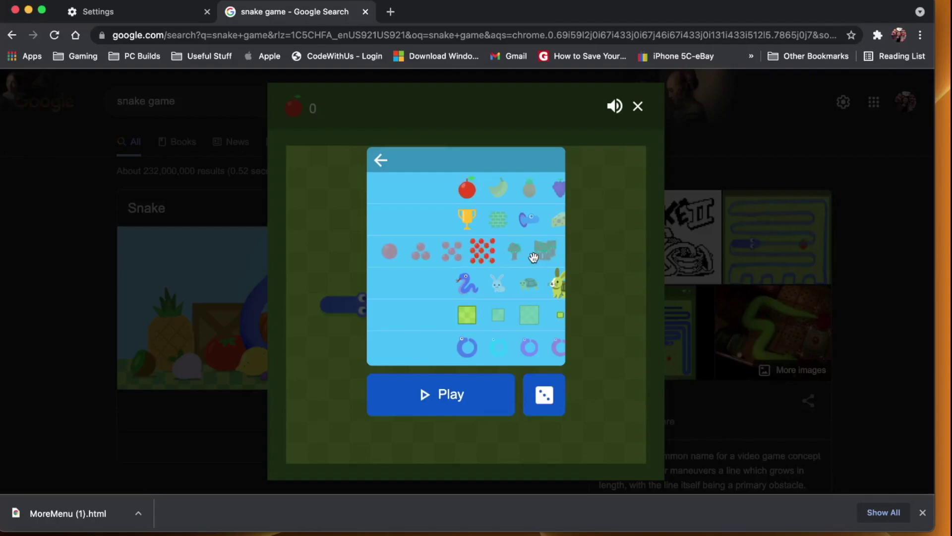
drag(532, 257, 510, 254)
click(509, 255)
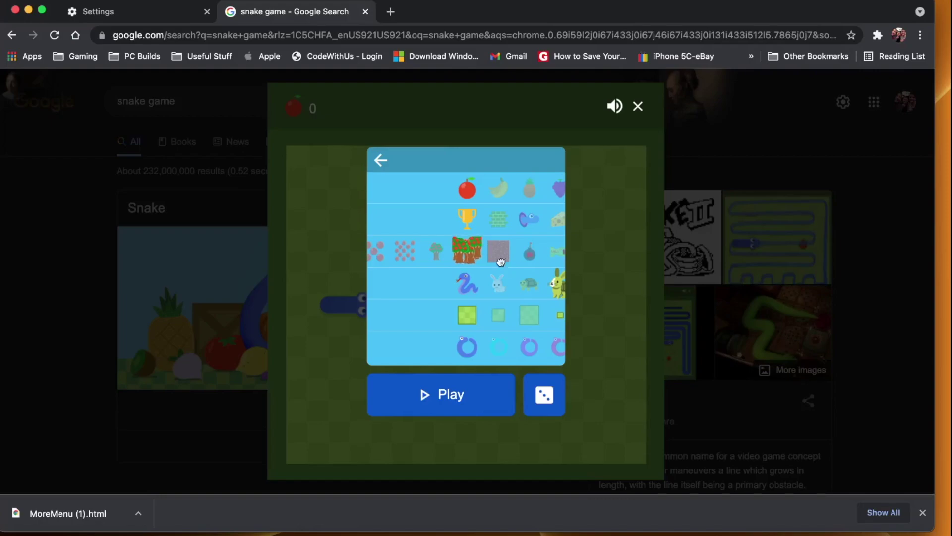
click(499, 257)
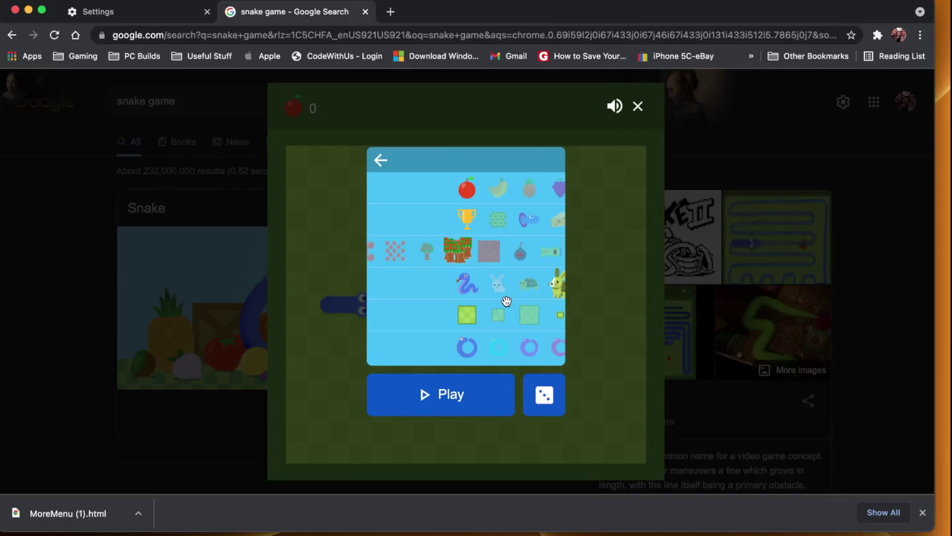